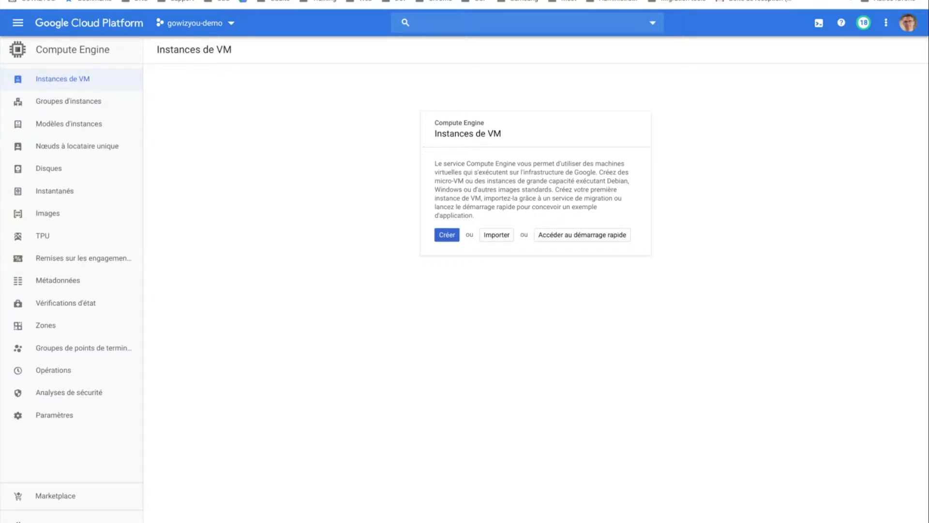
- Start creating a new VM instance and name it glpi-prod
left_click(445, 235)
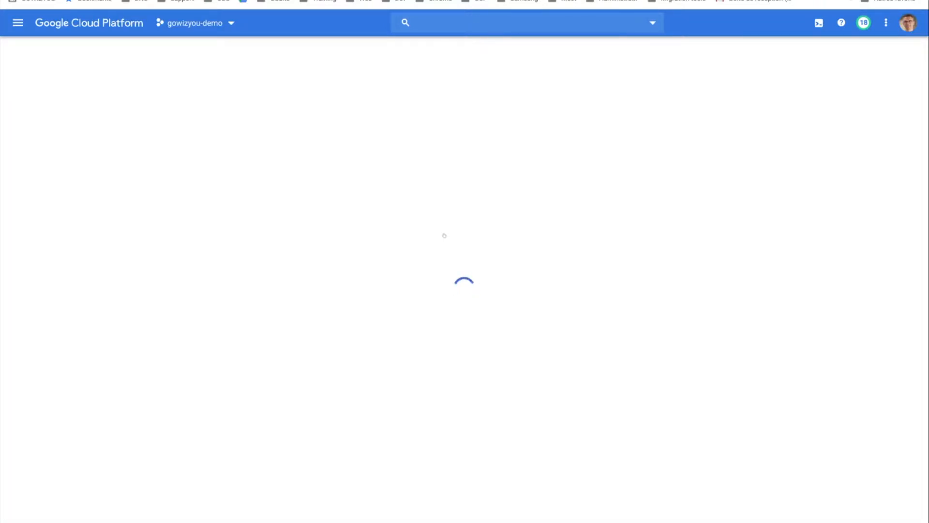
left_click_drag(266, 99, 228, 92)
type("g")
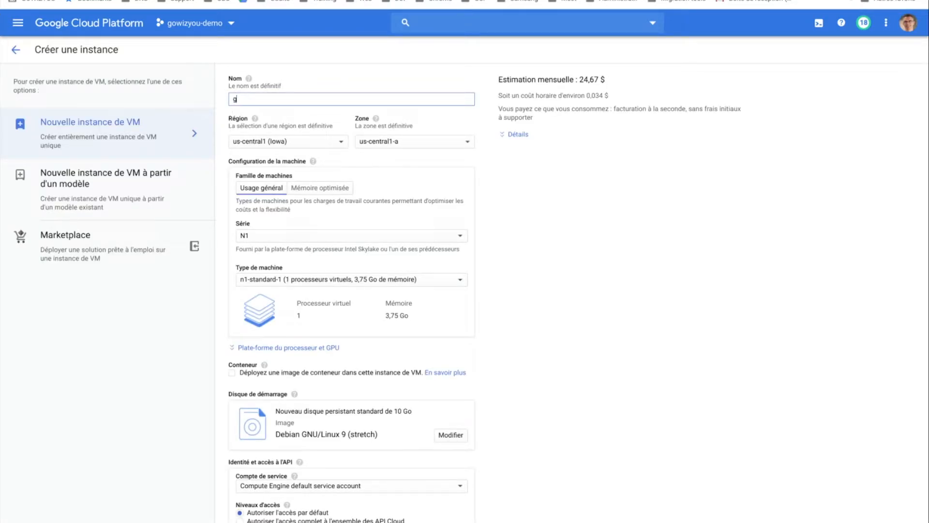
type("lpi-prod")
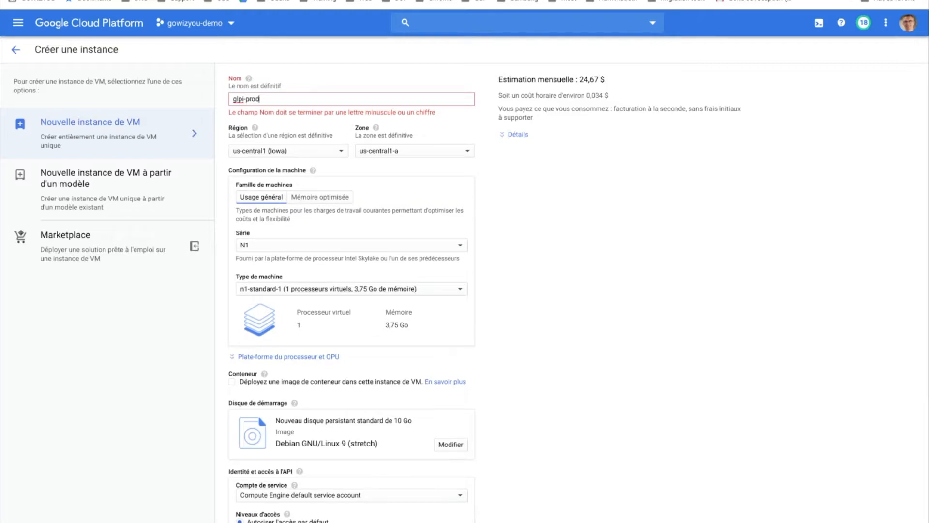
- Set the instance's region to europe-west1 (Belgique) and its zone to europe-west1-b
left_click(255, 140)
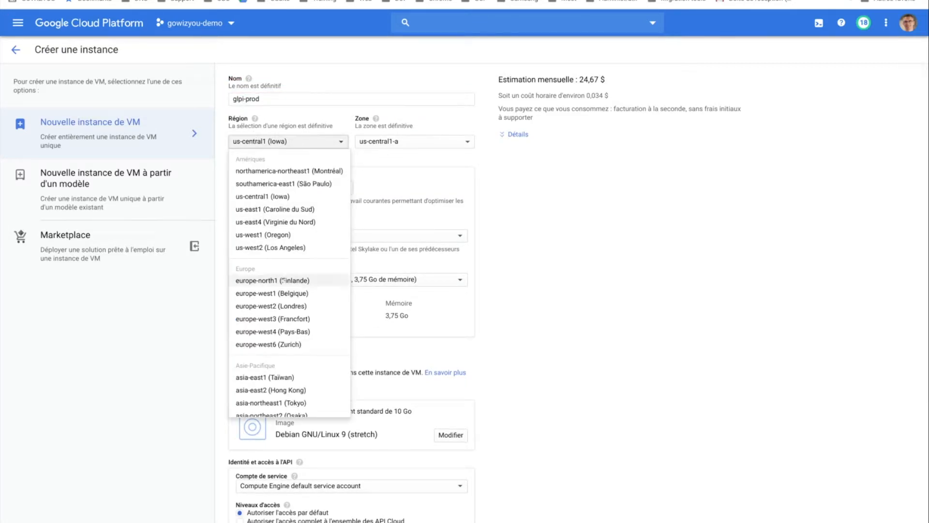
left_click(284, 292)
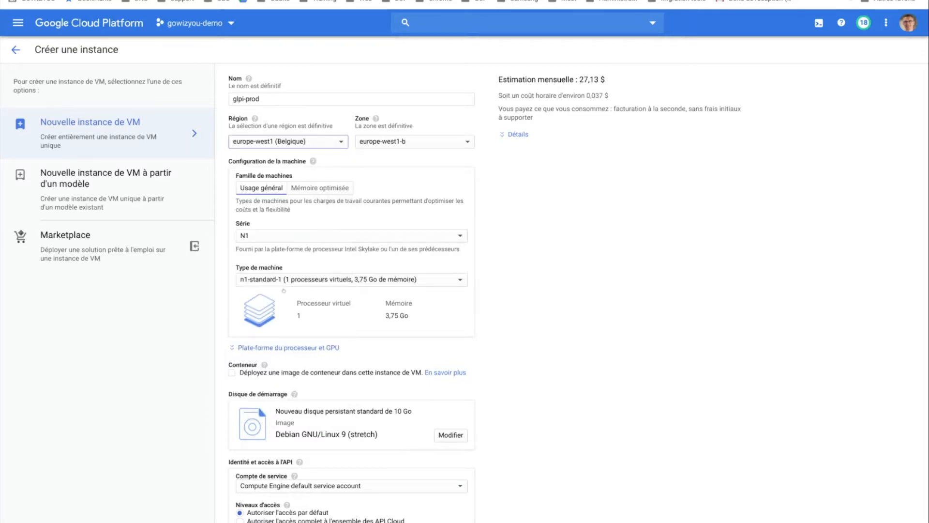
left_click(401, 144)
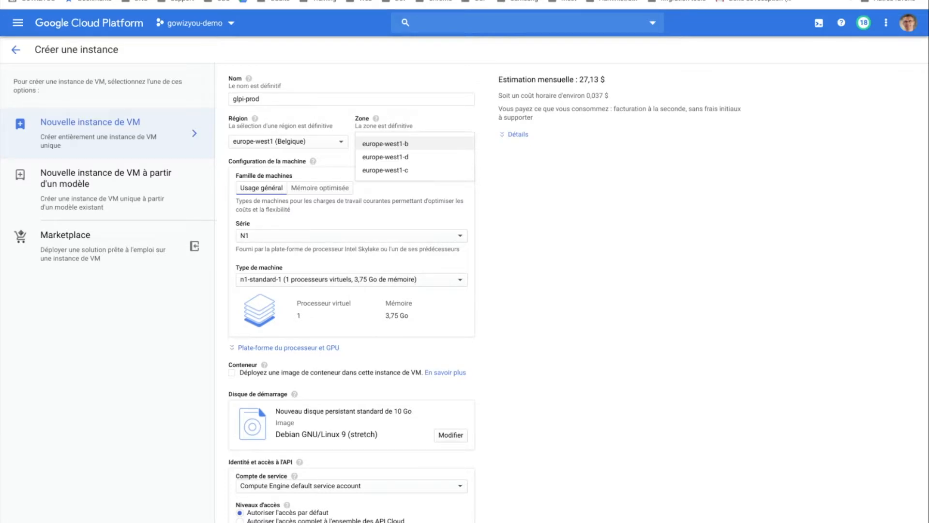
left_click(422, 144)
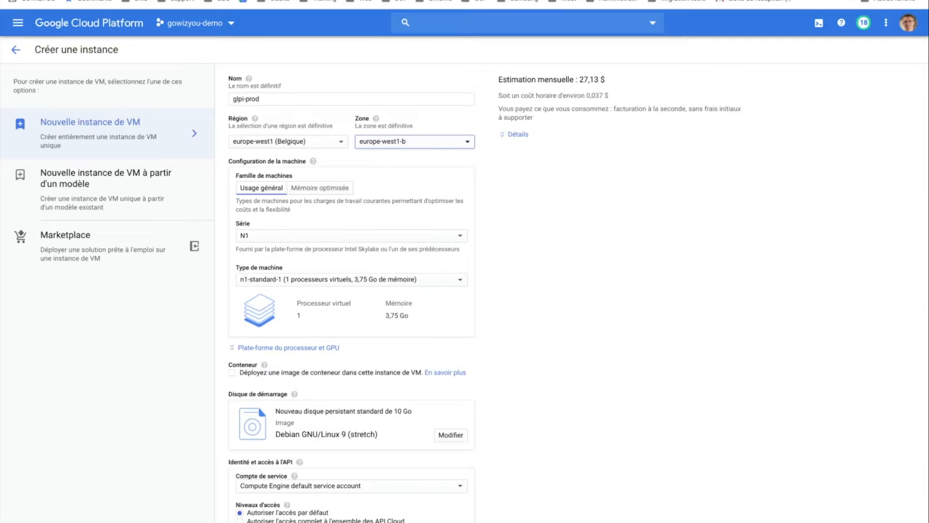
- Change the machine type to the shared-core f1-micro with 614 MB of memory
left_click(317, 279)
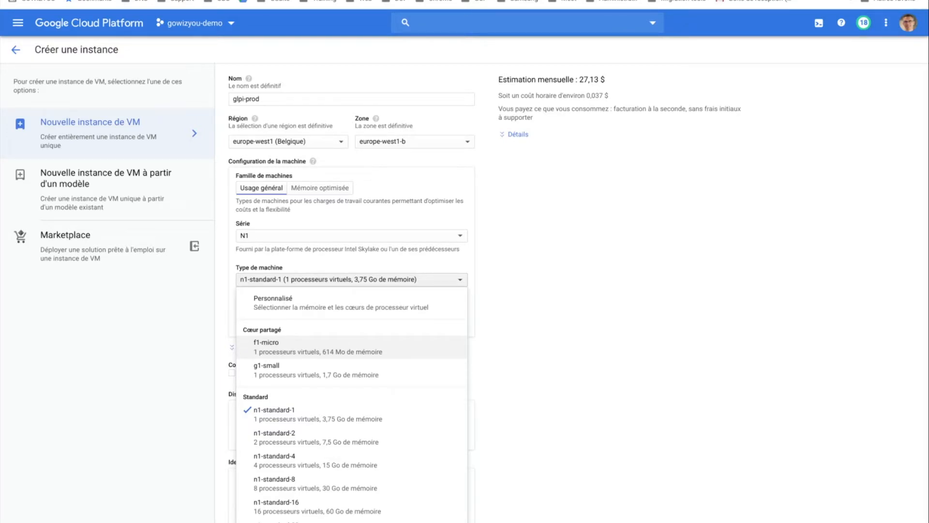
scroll(345, 474, "down", 8)
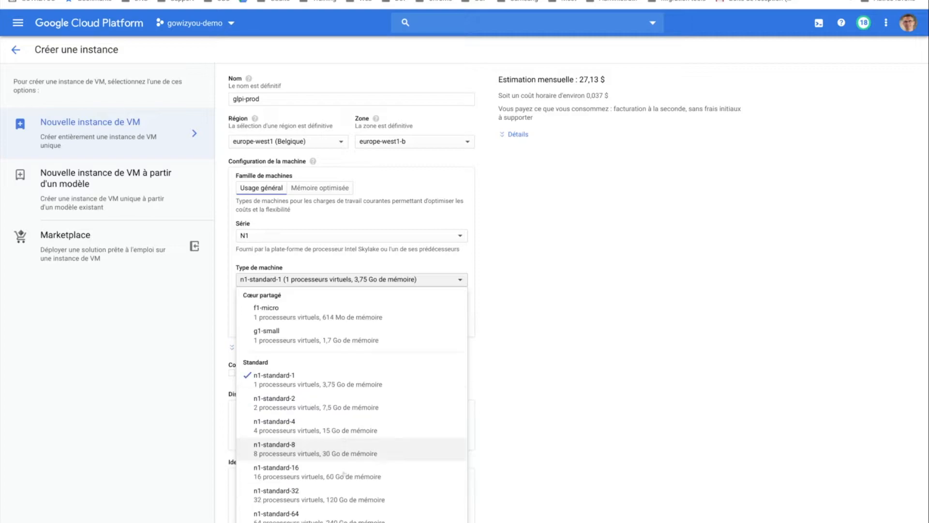
scroll(345, 469, "down", 4)
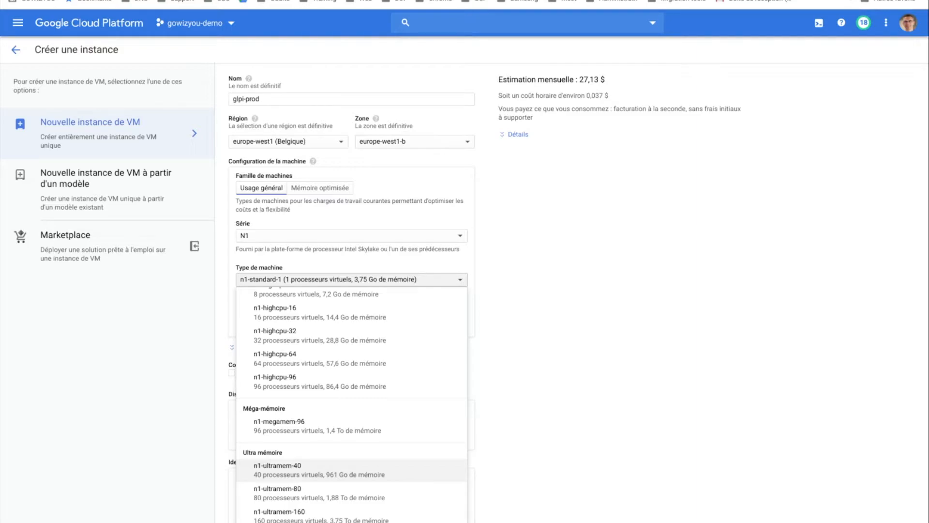
scroll(344, 472, "up", 12)
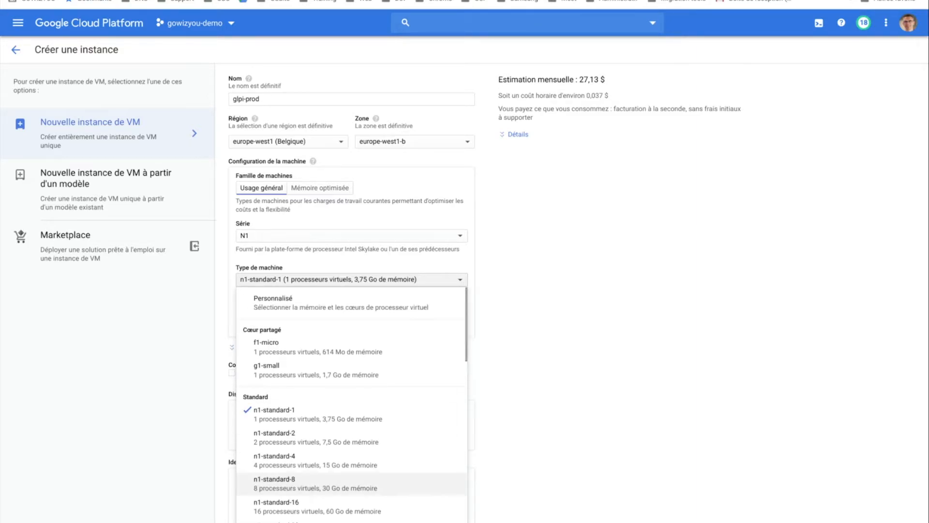
left_click(315, 347)
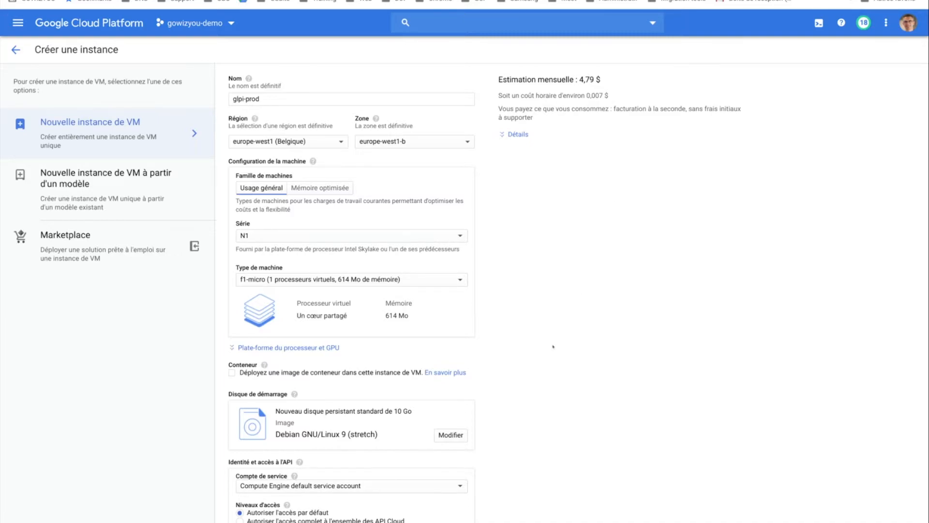
- Review the public operating system images available for the boot disk, leaving the choice without applying anything
scroll(553, 347, "down", 2)
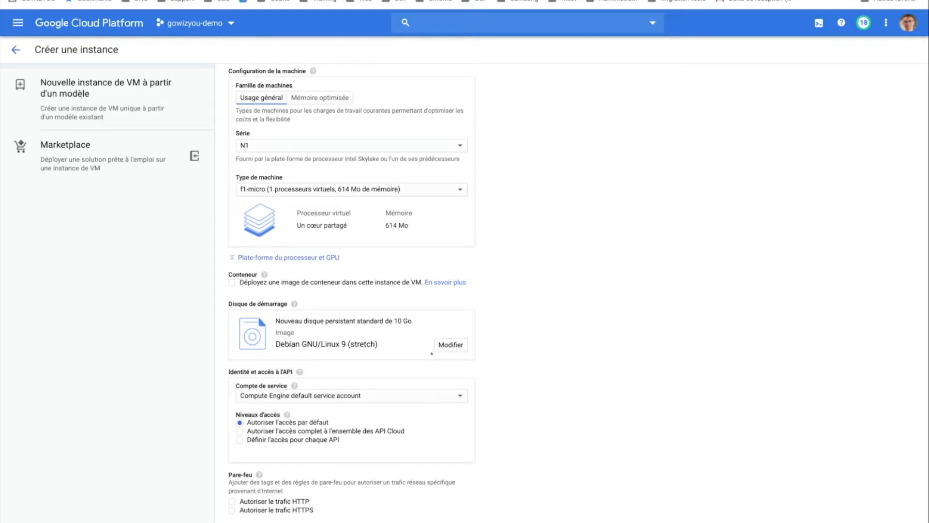
left_click(444, 345)
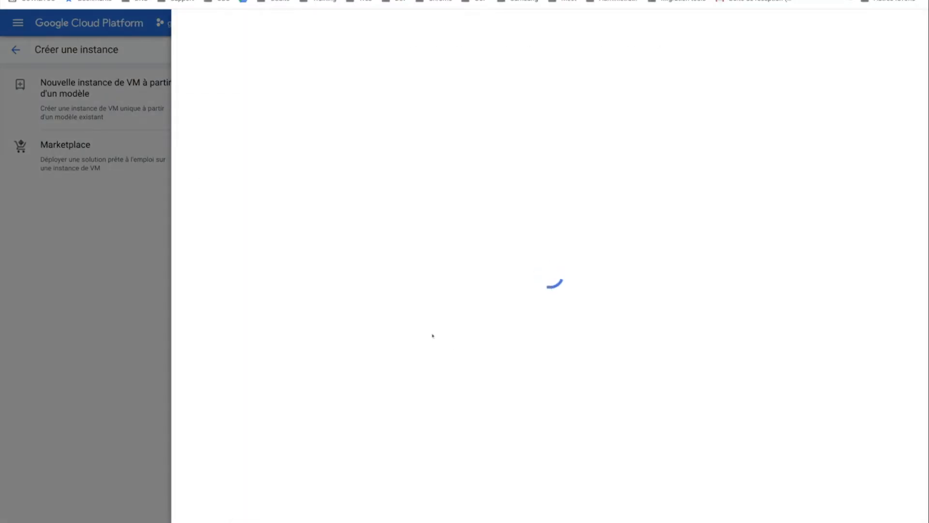
left_click(302, 158)
left_click(297, 130)
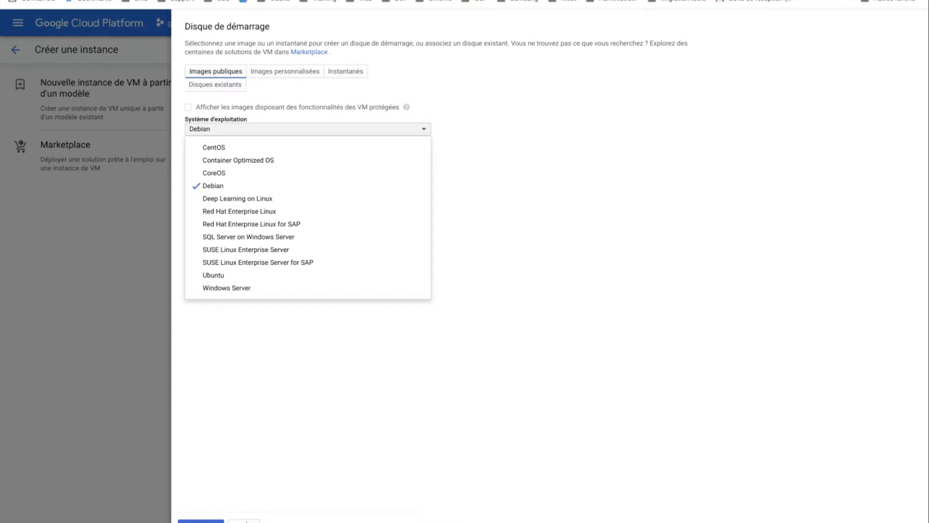
left_click(246, 522)
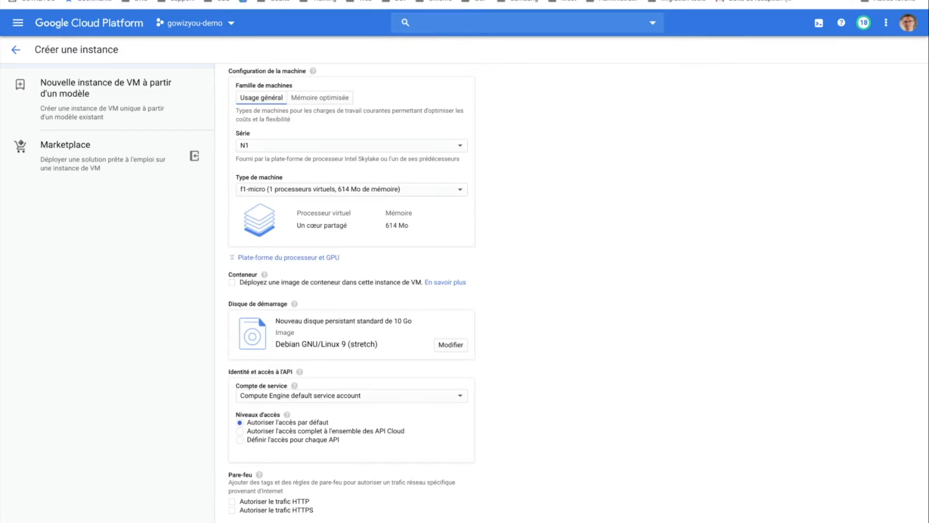
- Allow HTTP traffic in the instance's firewall settings and expand the advanced management, security, disk and network options
scroll(278, 454, "down", 1)
left_click(277, 455)
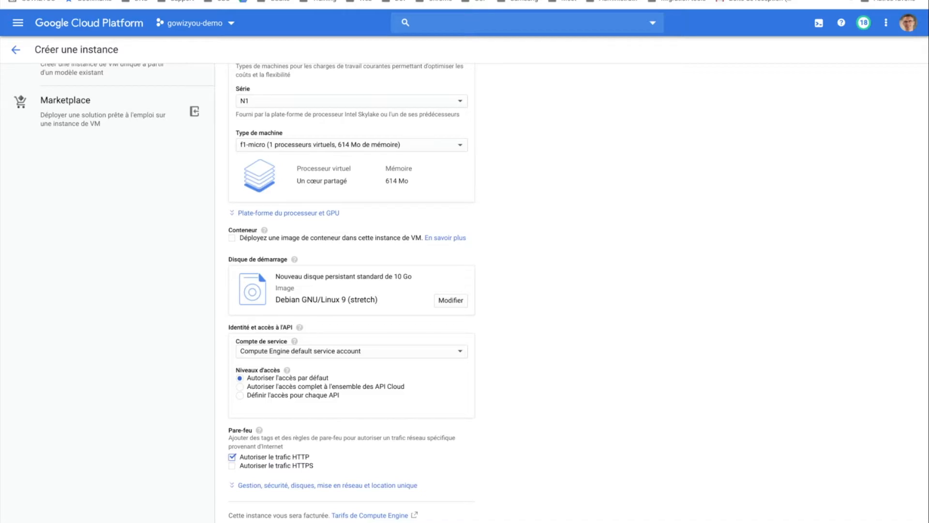
scroll(486, 459, "down", 2)
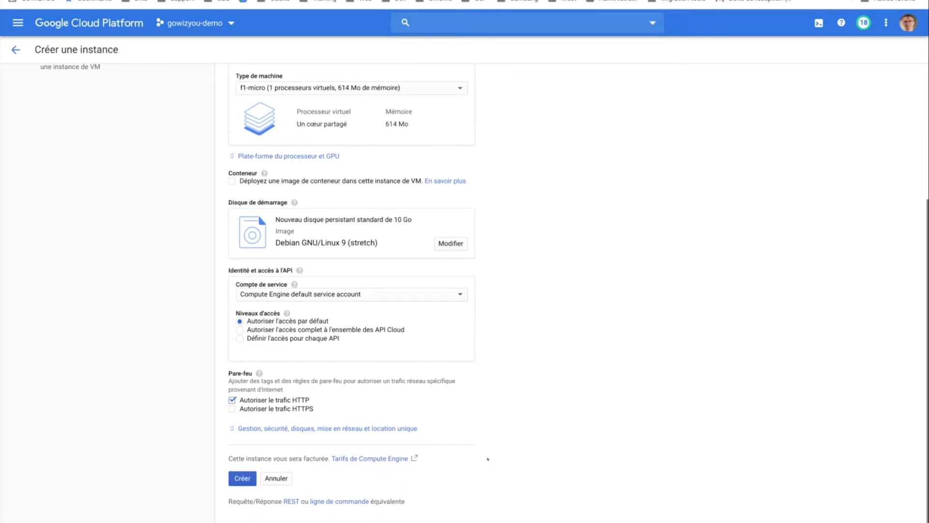
left_click(409, 429)
scroll(429, 421, "down", 4)
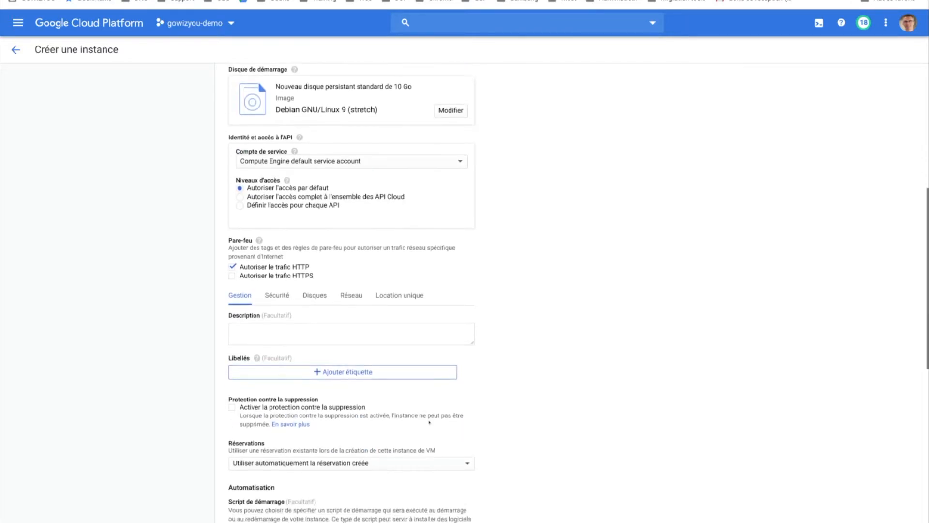
scroll(340, 384, "down", 2)
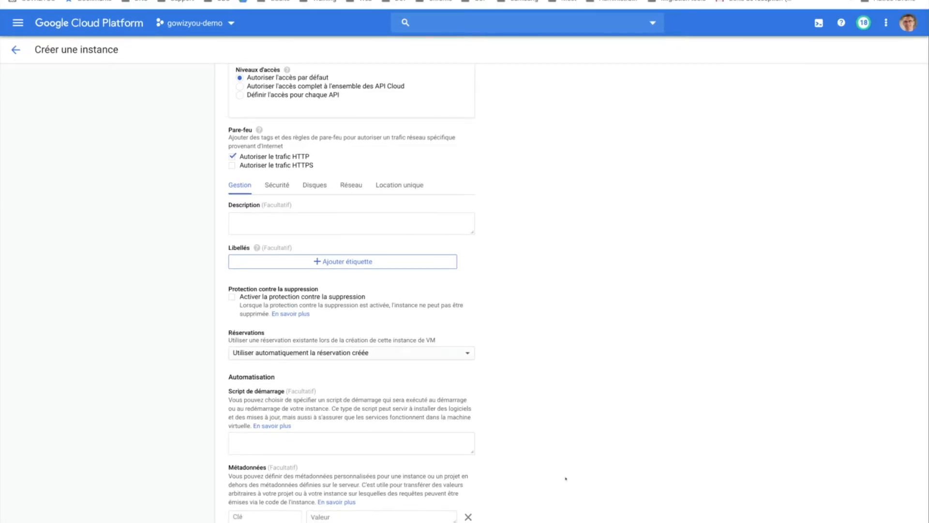
- Copy the whole GLPI 9.4.5 installation script, including the database user's password, into the instance's startup script field
left_click(134, 1)
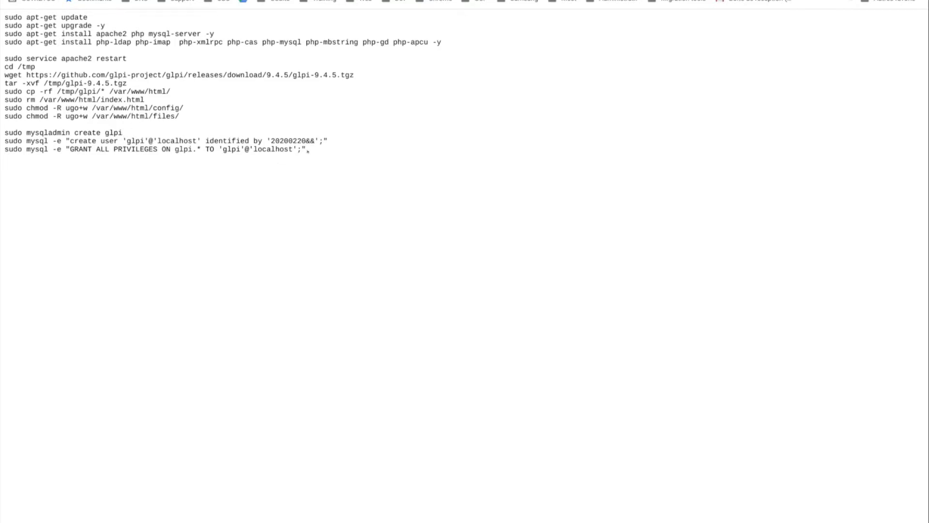
left_click_drag(310, 150, 4, 18)
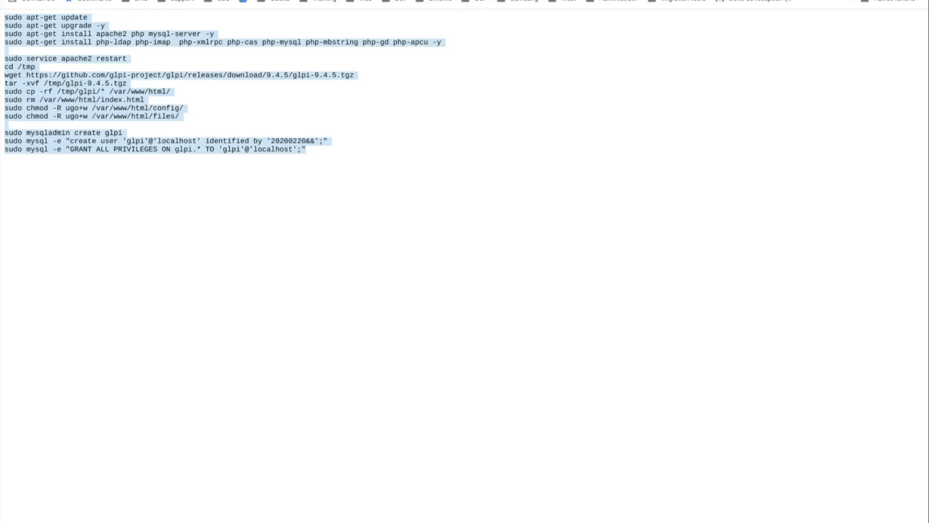
left_click(22, 0)
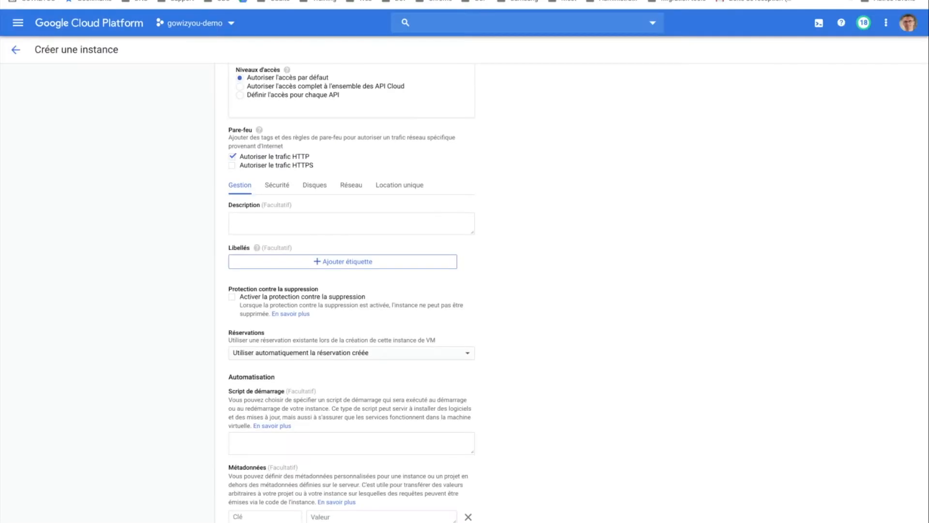
left_click(462, 451)
key("ctrl+v")
left_click_drag(472, 453, 500, 511)
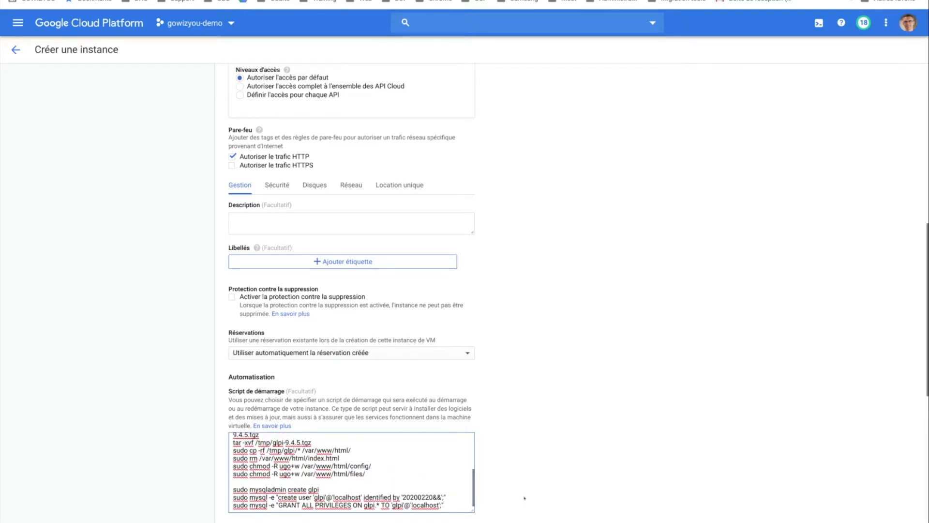
- Create the VM instance, keeping the default metadata and the recommended availability policies
scroll(524, 498, "down", 1)
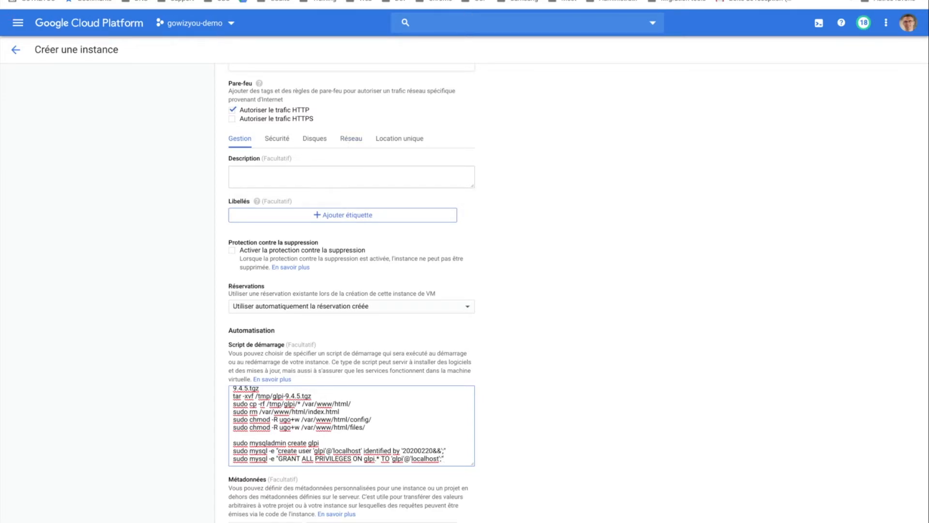
scroll(518, 228, "down", 5)
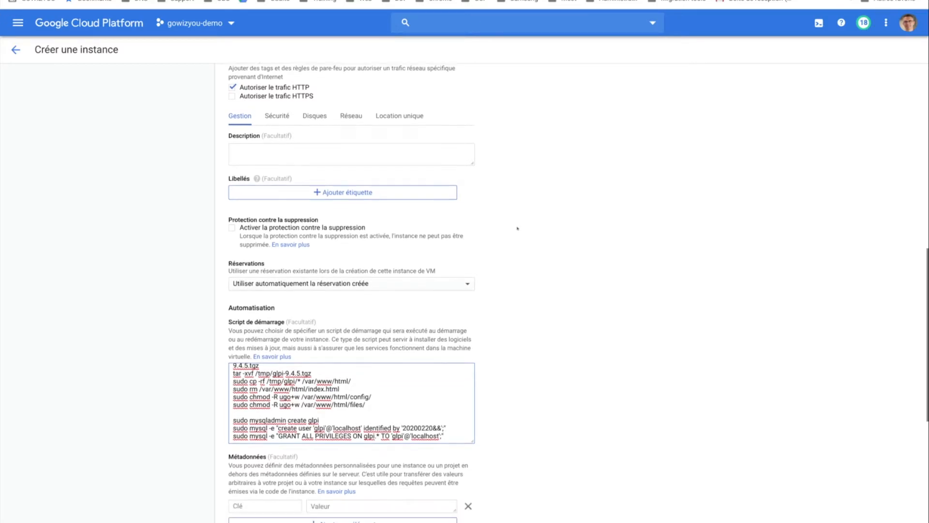
scroll(301, 386, "down", 3)
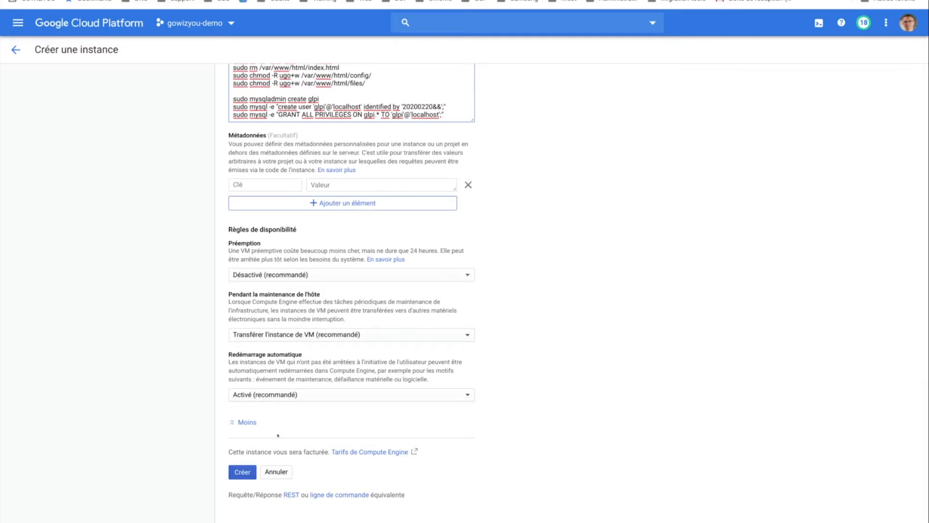
left_click(240, 471)
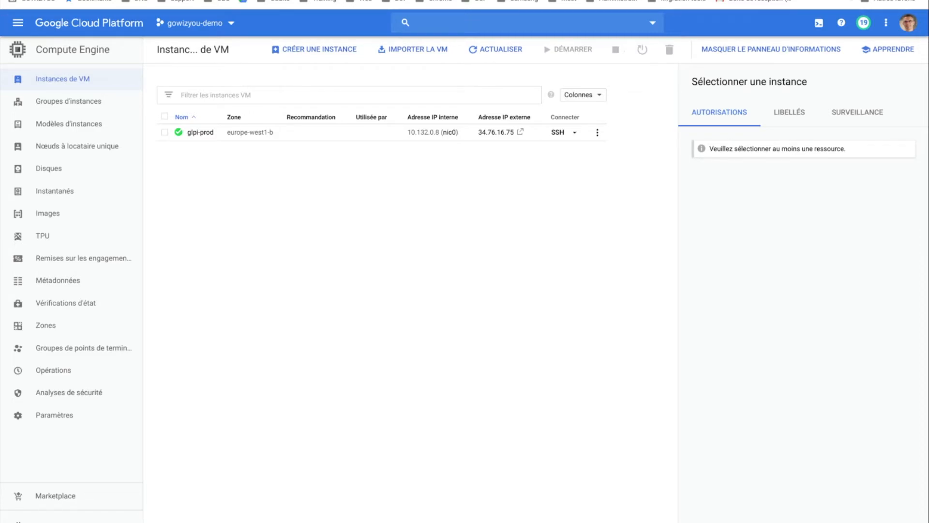
- Open an SSH session to glpi-prod and load the instance's external IP address in the browser, retrying the page
left_click(557, 132)
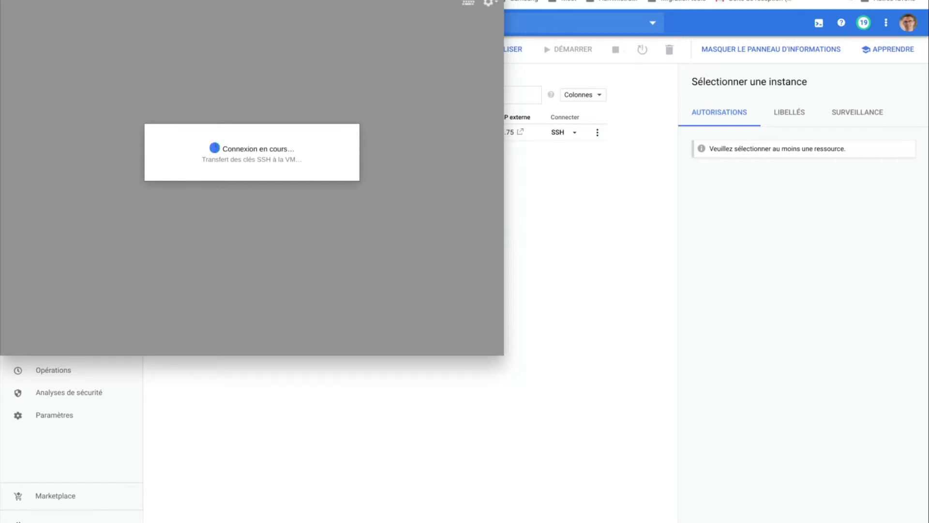
left_click_drag(404, 0, 706, 169)
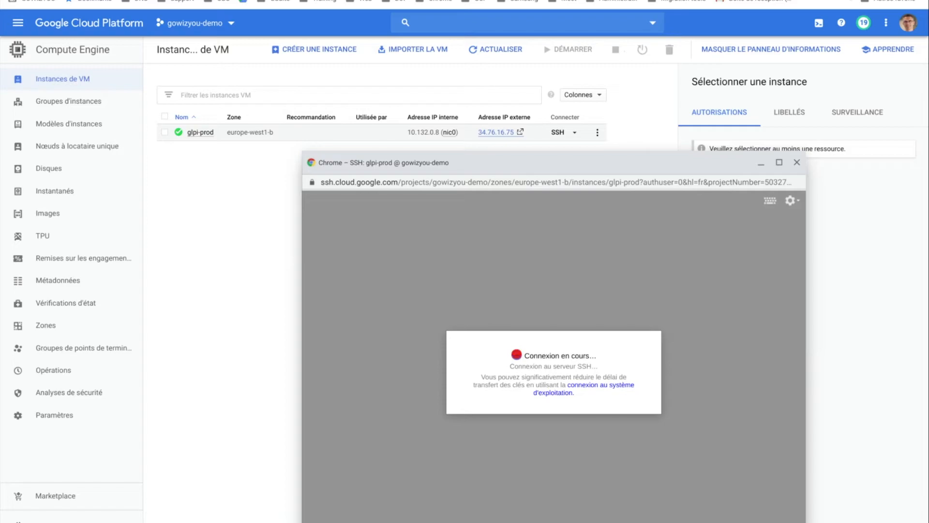
left_click(496, 133)
left_click(519, 131)
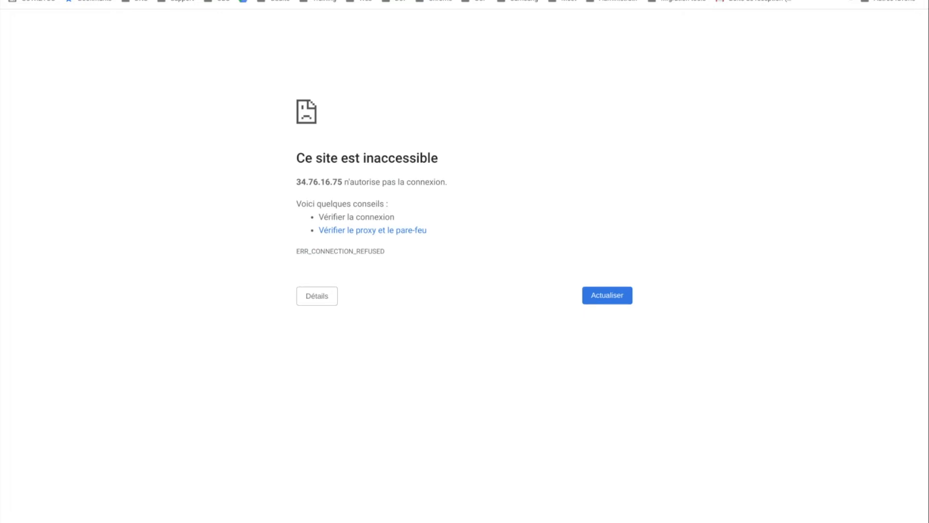
left_click(612, 300)
left_click(613, 300)
key("alt+Tab")
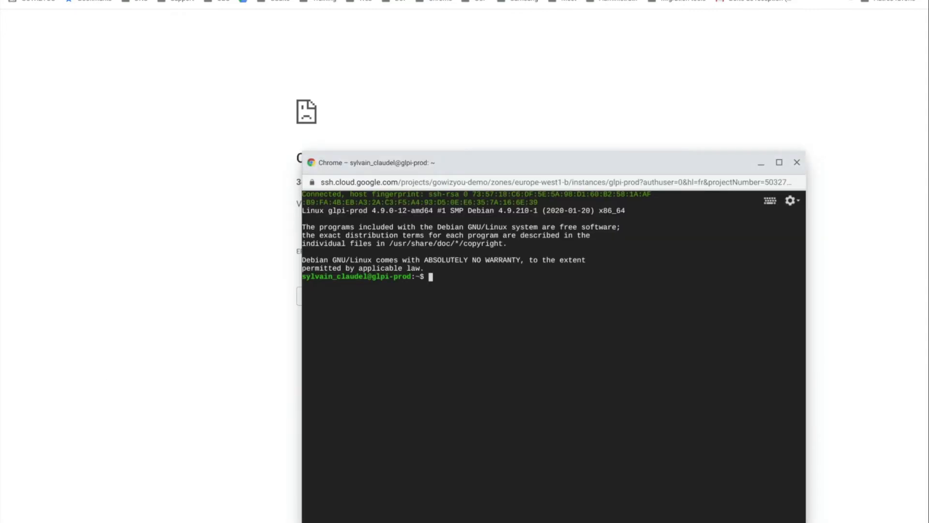
key("Return")
key("Return")
key("Return")
left_click_drag(546, 158, 608, 50)
type("cd /var/www")
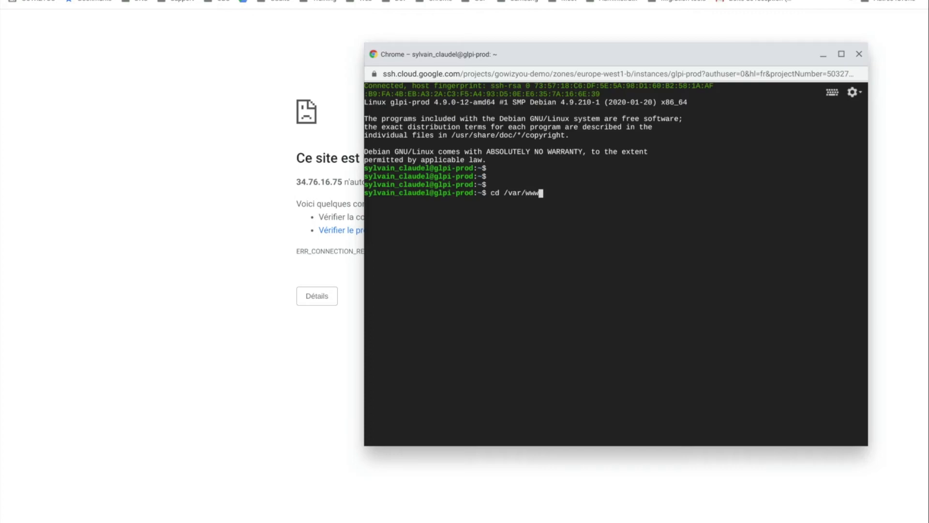
key("BackSpace")
key("BackSpace")
key("BackSpace")
key("BackSpace")
key("BackSpace")
key("BackSpace")
key("BackSpace")
key("BackSpace")
key("BackSpace")
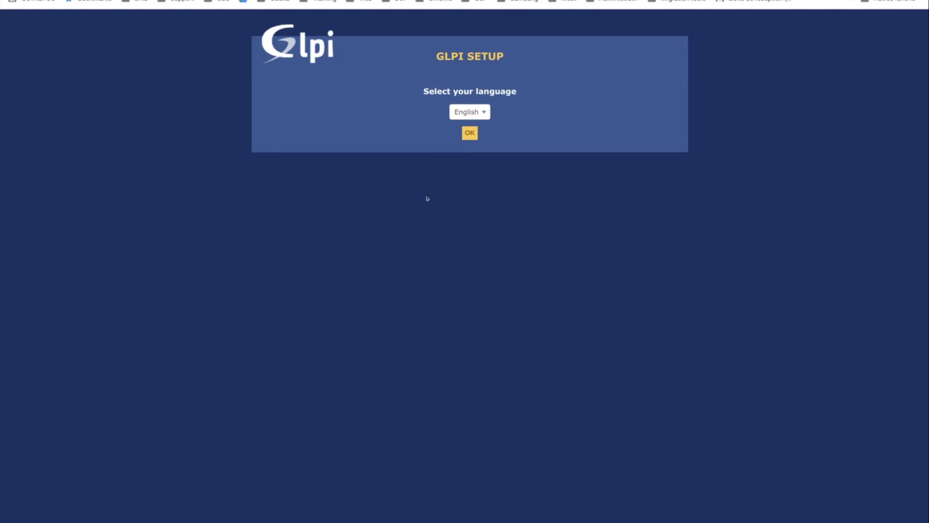
- Accept English as the language for the GLPI setup
left_click(469, 132)
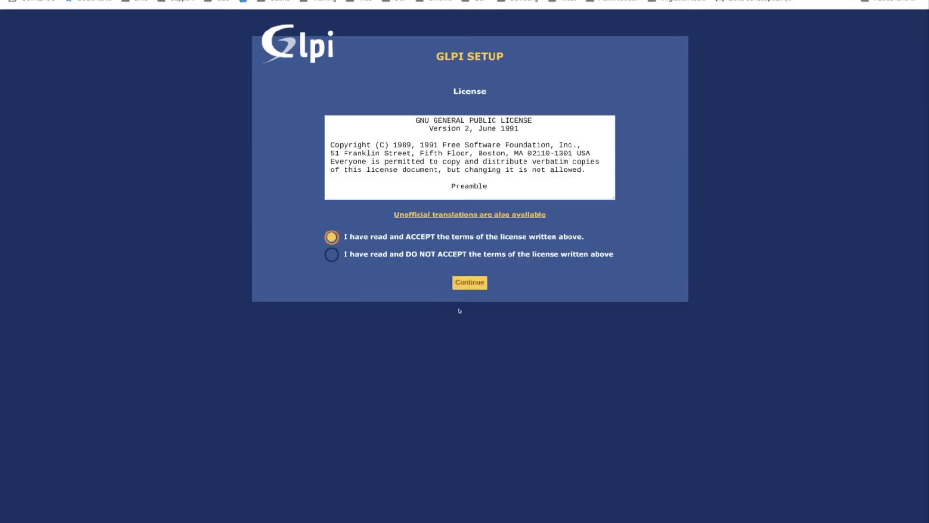
- Accept the license terms and start a completely new GLPI installation, continuing past the environment compatibility check
left_click(474, 284)
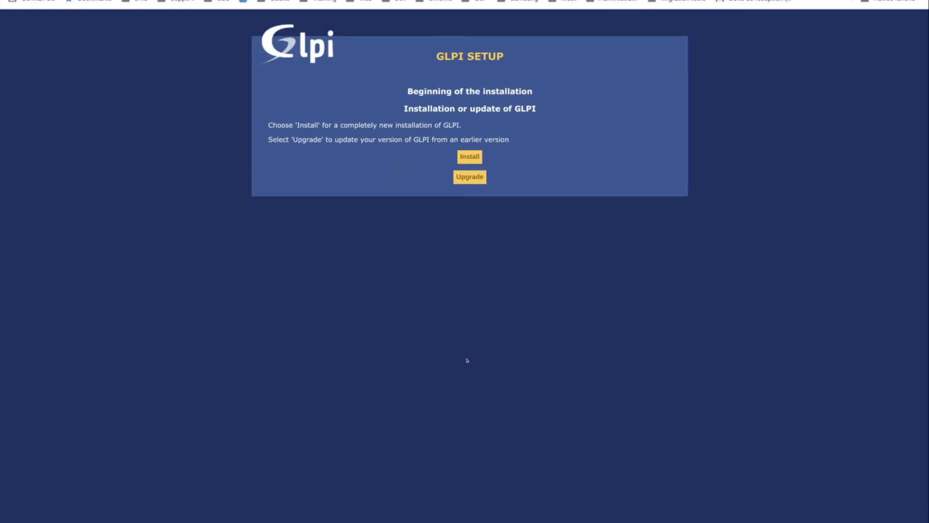
left_click(469, 157)
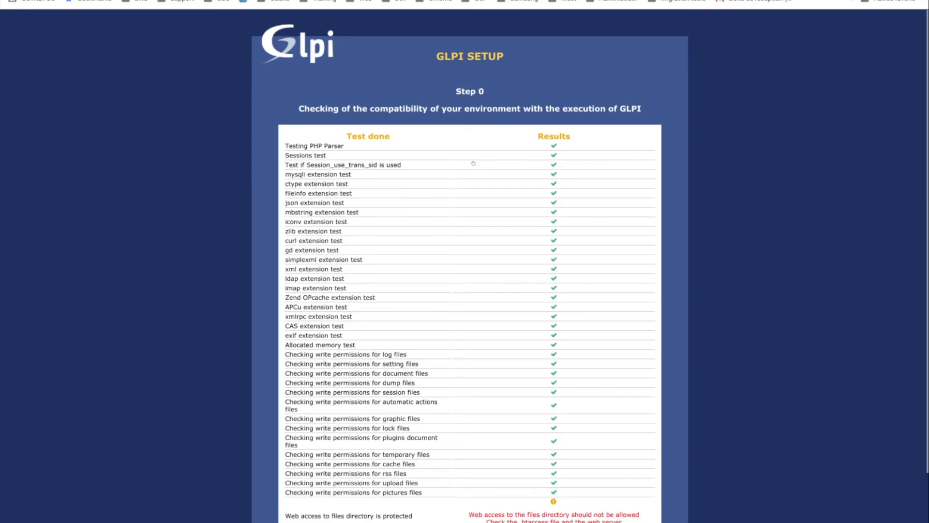
scroll(473, 163, "down", 5)
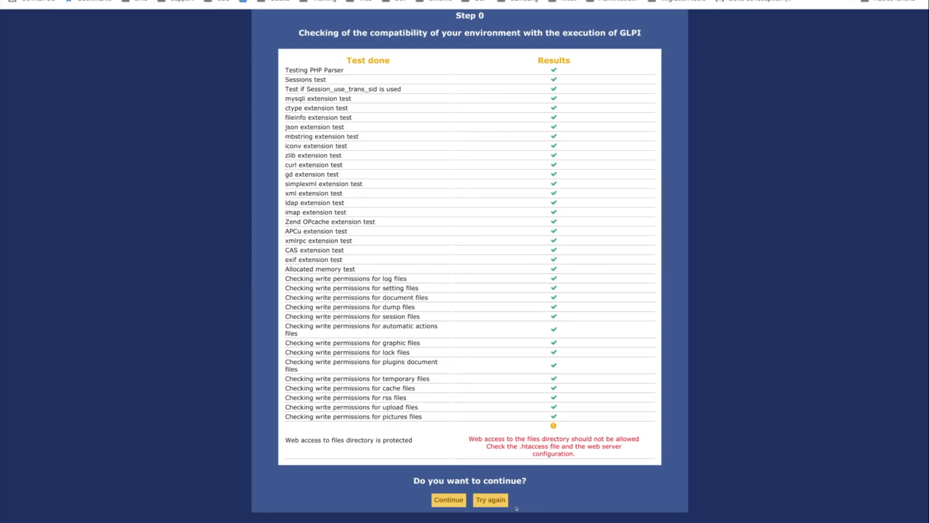
left_click(449, 500)
- Set the database connection's SQL server to localhost and the SQL user to glpi
left_click(503, 155)
type("localo")
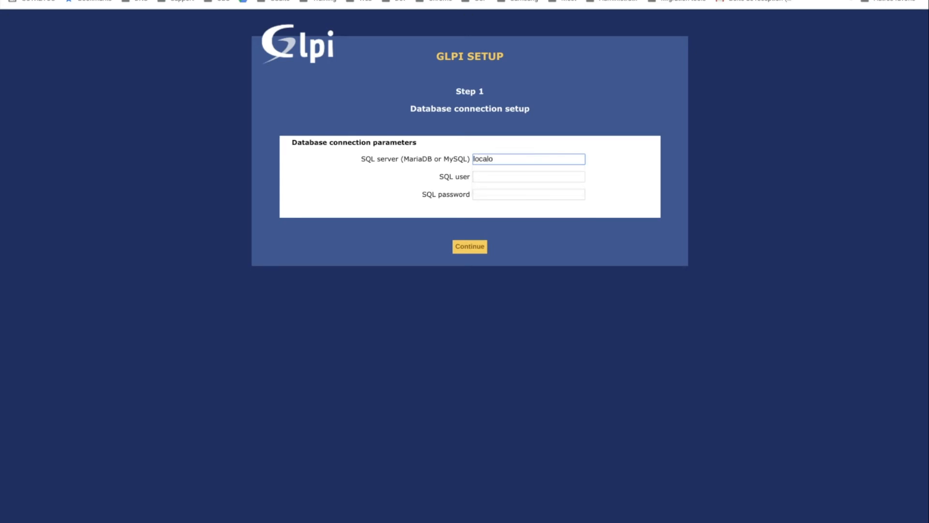
type("ht")
key("BackSpace")
key("BackSpace")
key("Down")
key("Tab")
type("glpi")
key("Tab")
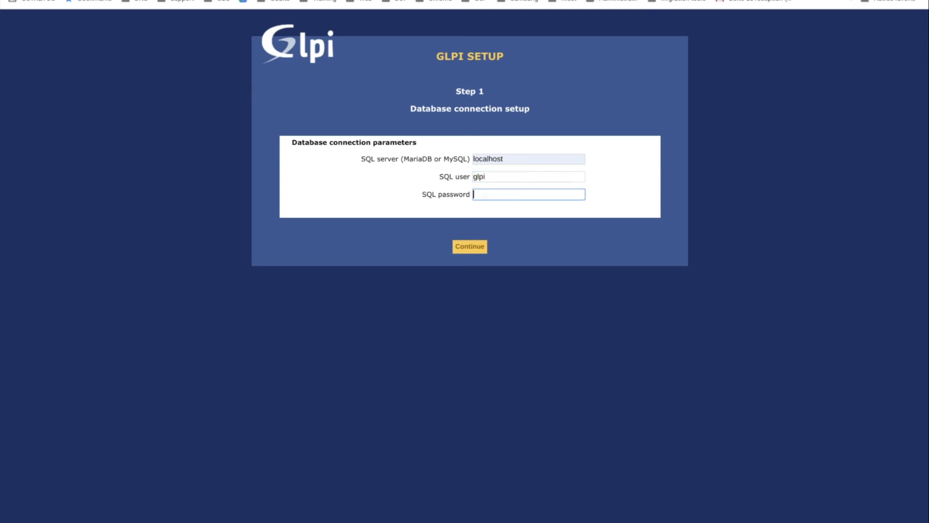
- Copy the database user's password from the installation script into the SQL password field and submit the connection parameters
key("ctrl+Tab")
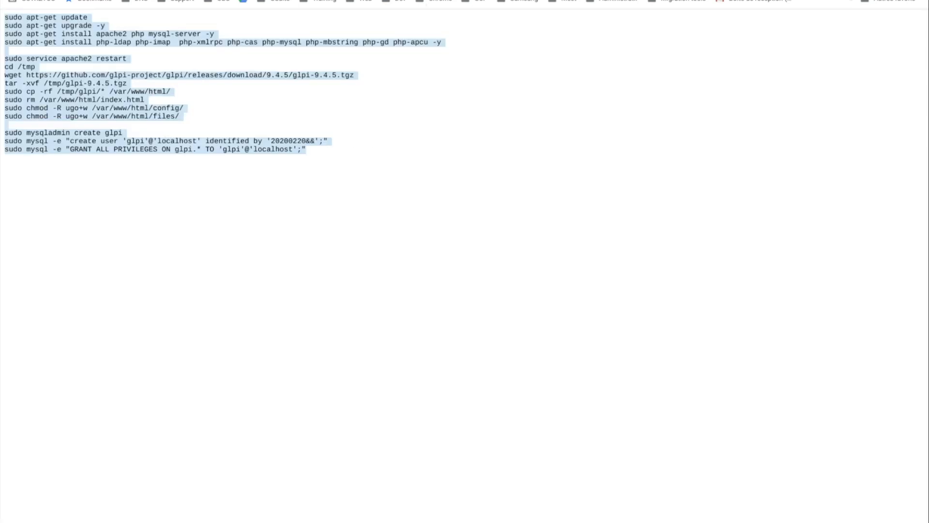
double_click(297, 137)
left_click_drag(271, 140, 314, 141)
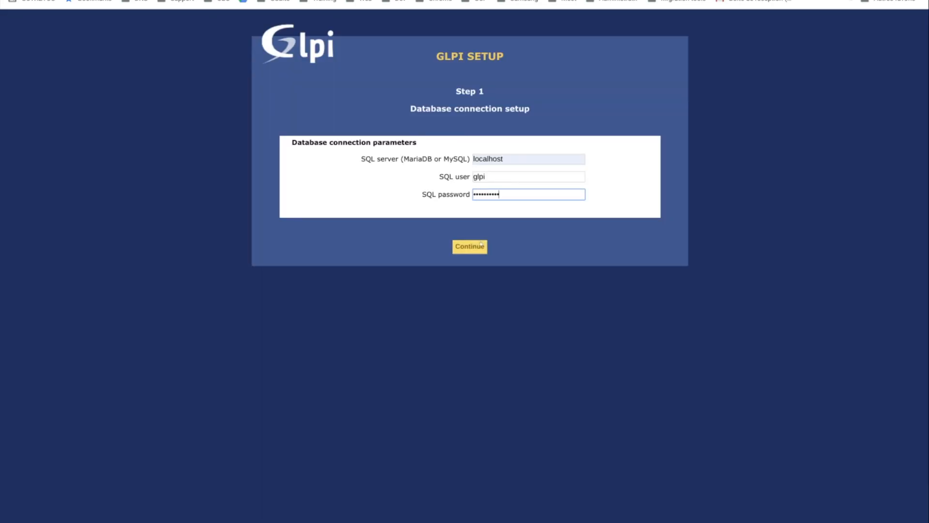
left_click(481, 244)
- Select the existing glpi database, initialize it and continue the setup
left_click(274, 176)
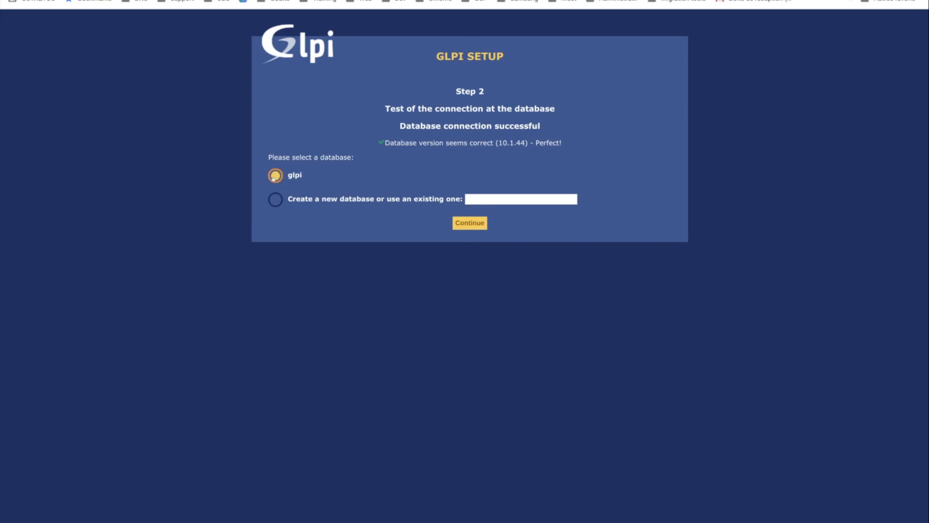
left_click(470, 222)
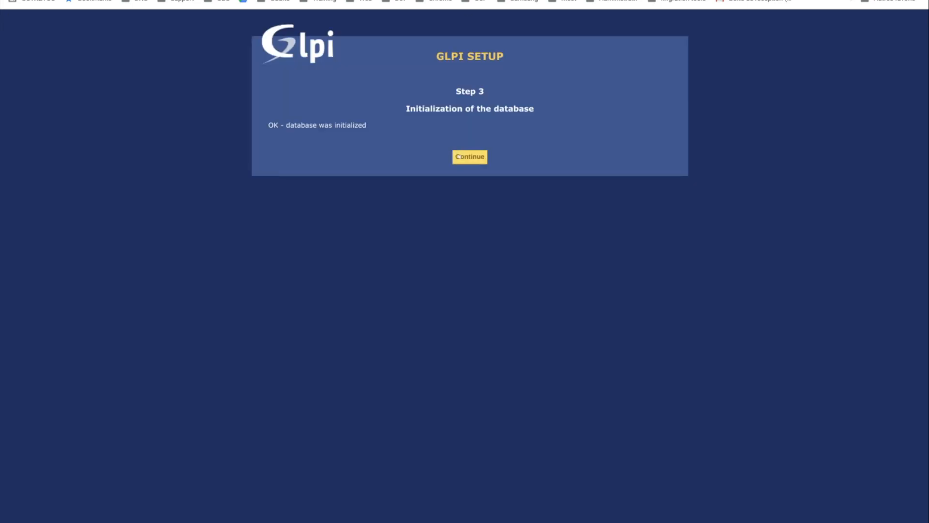
left_click(470, 155)
- Complete the remaining setup pages without donating and open the installed GLPI
left_click(456, 271)
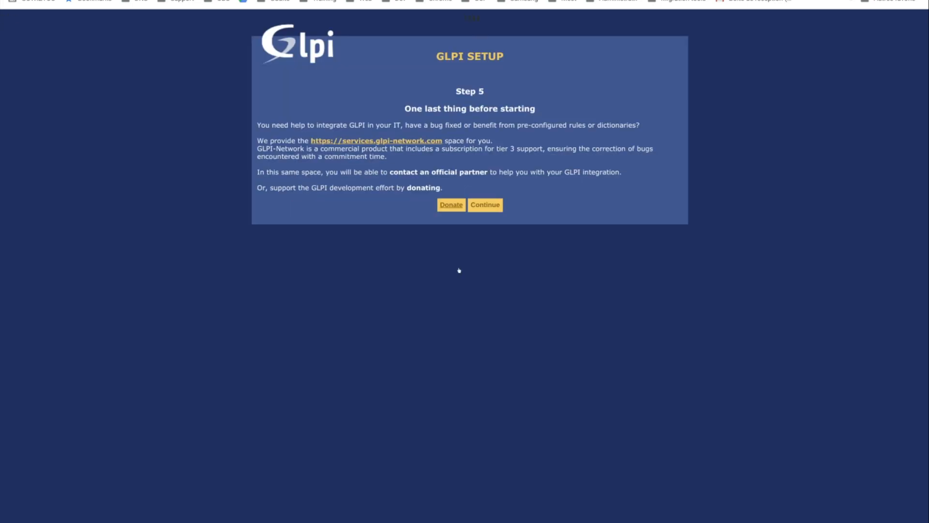
left_click(484, 208)
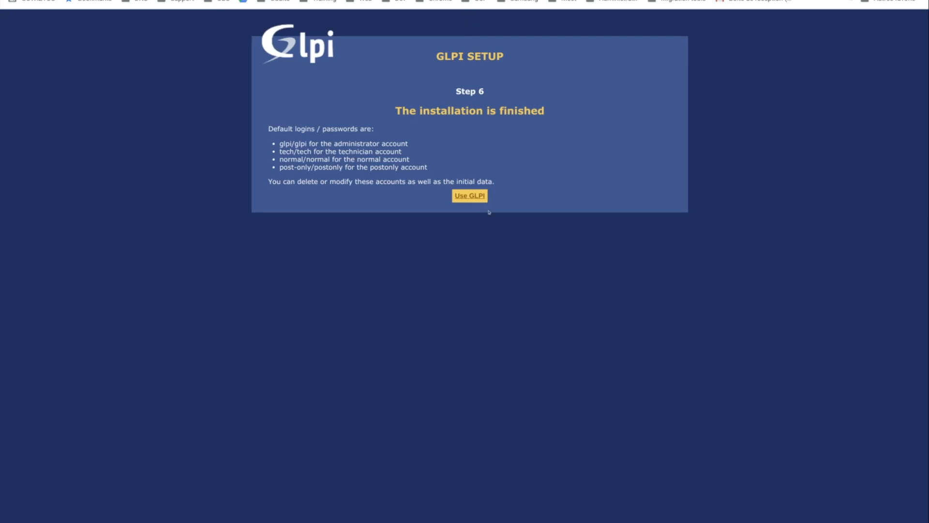
left_click(469, 195)
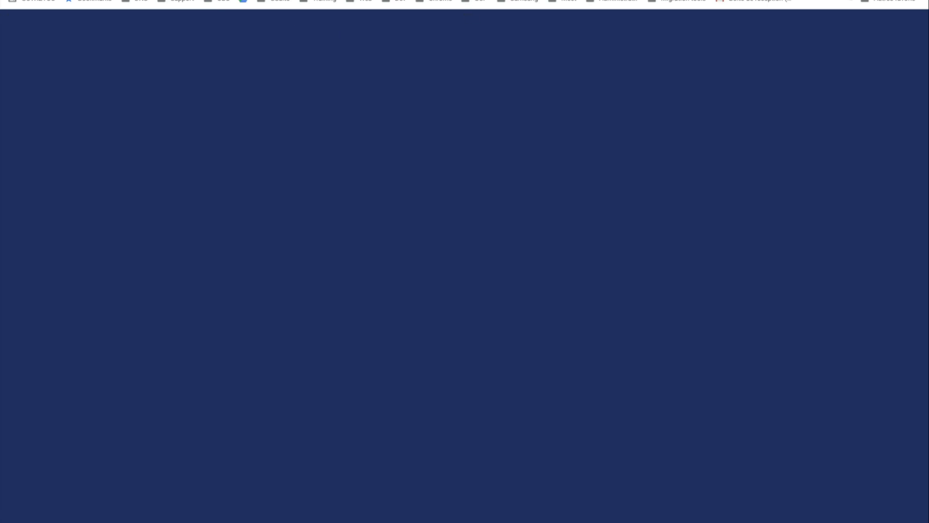